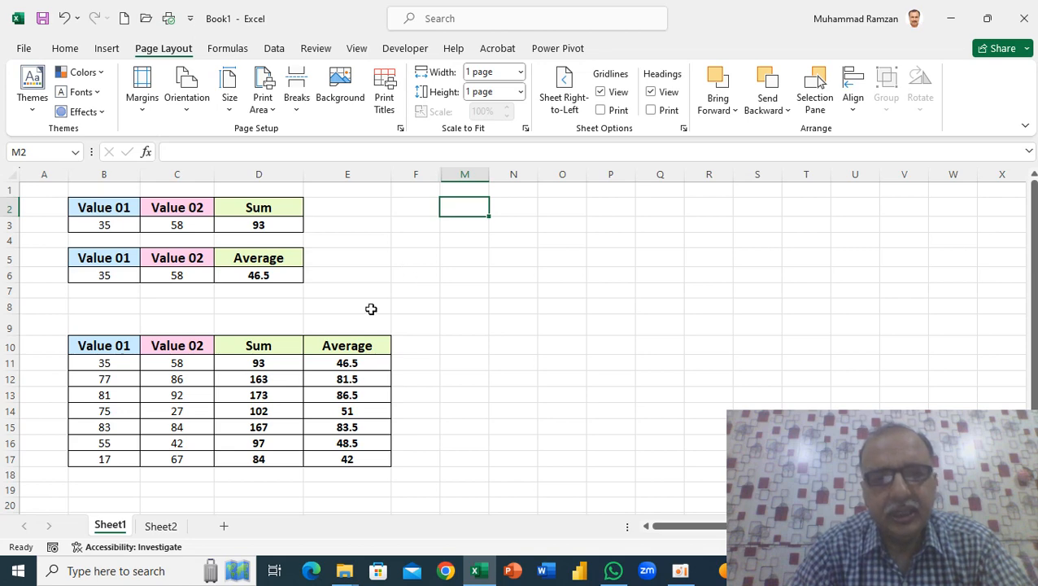
- Capture the tables in B2:E17 as a rectangular snip with Snipping Tool and copy the snip
{"action": "left_click", "coordinate": [152, 572]}
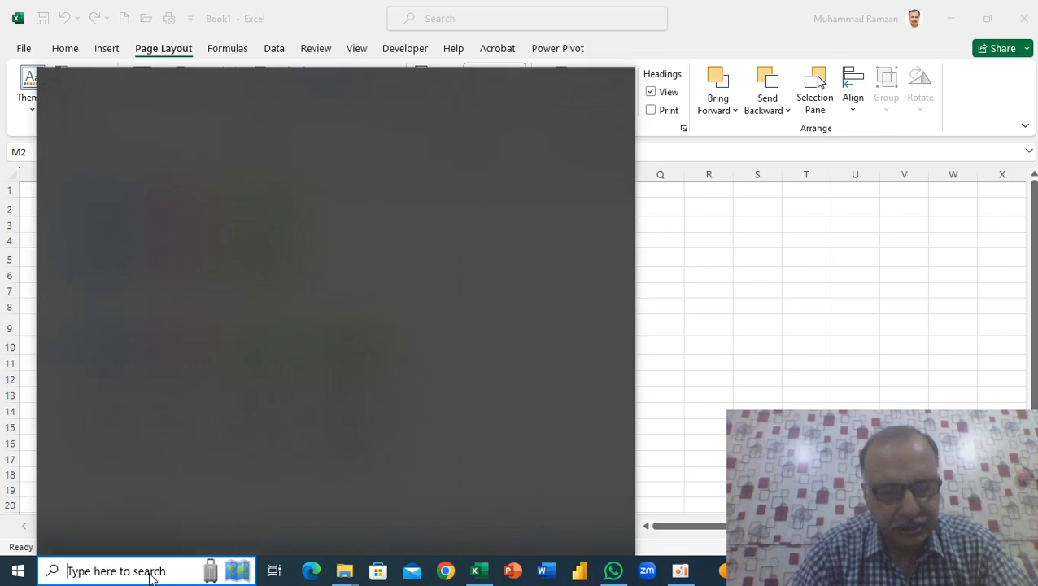
{"action": "type", "text": "snip"}
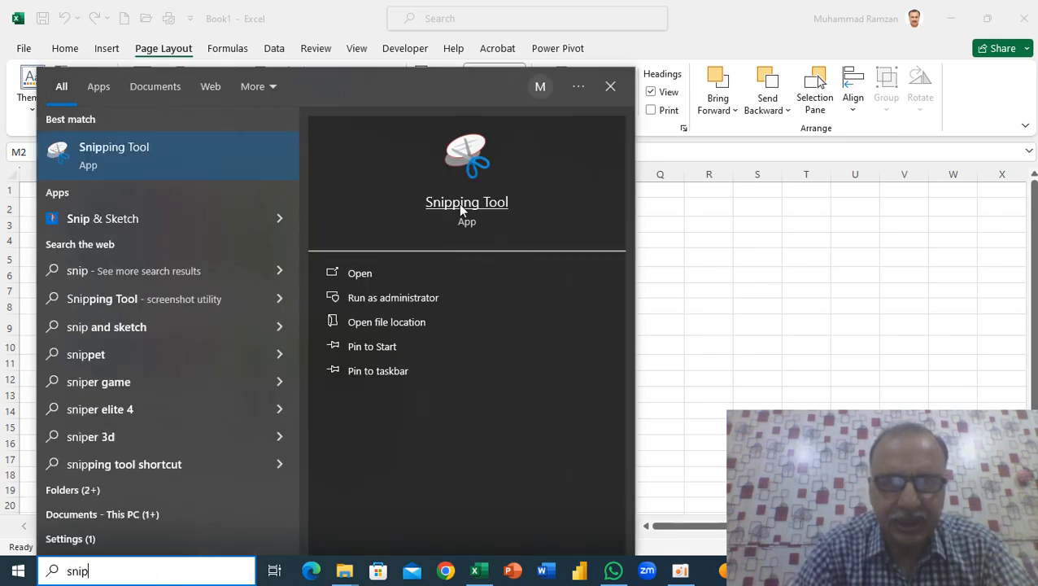
{"action": "left_click", "coordinate": [461, 209]}
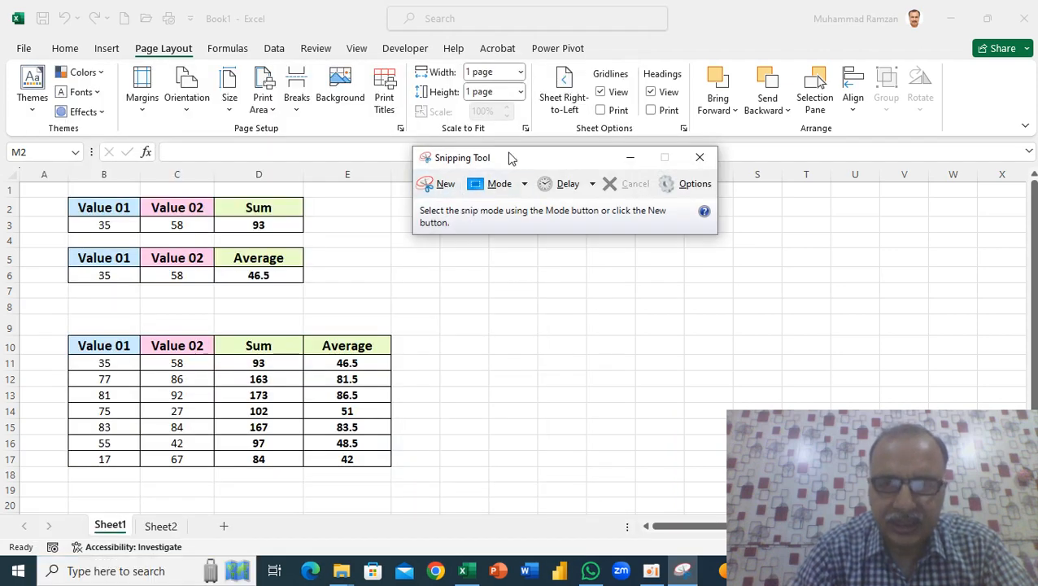
{"action": "left_click", "coordinate": [444, 189]}
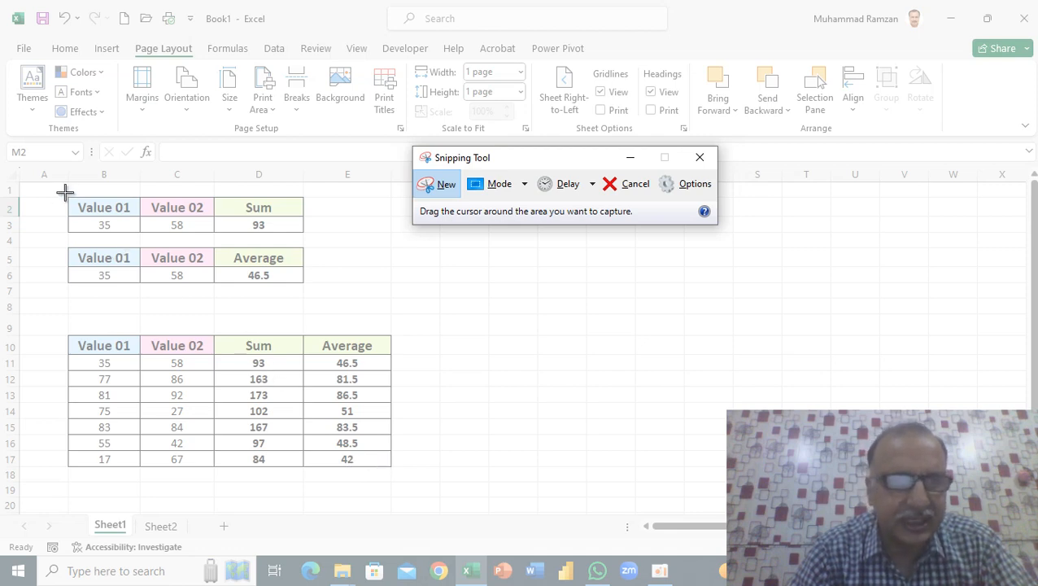
{"action": "left_click_drag", "start_coordinate": [66, 197], "coordinate": [392, 466]}
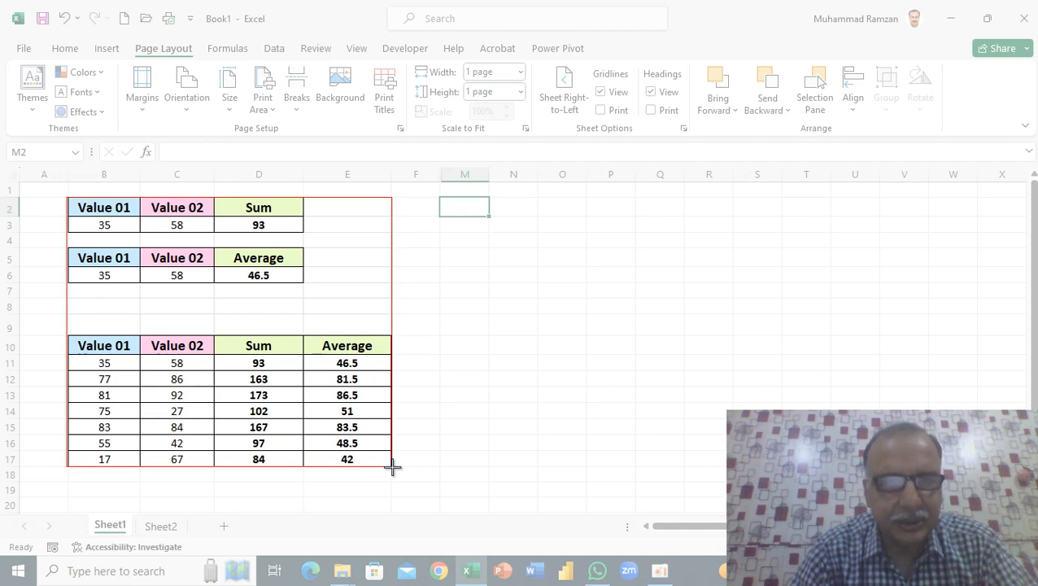
{"action": "left_click_drag", "start_coordinate": [392, 466], "coordinate": [392, 466]}
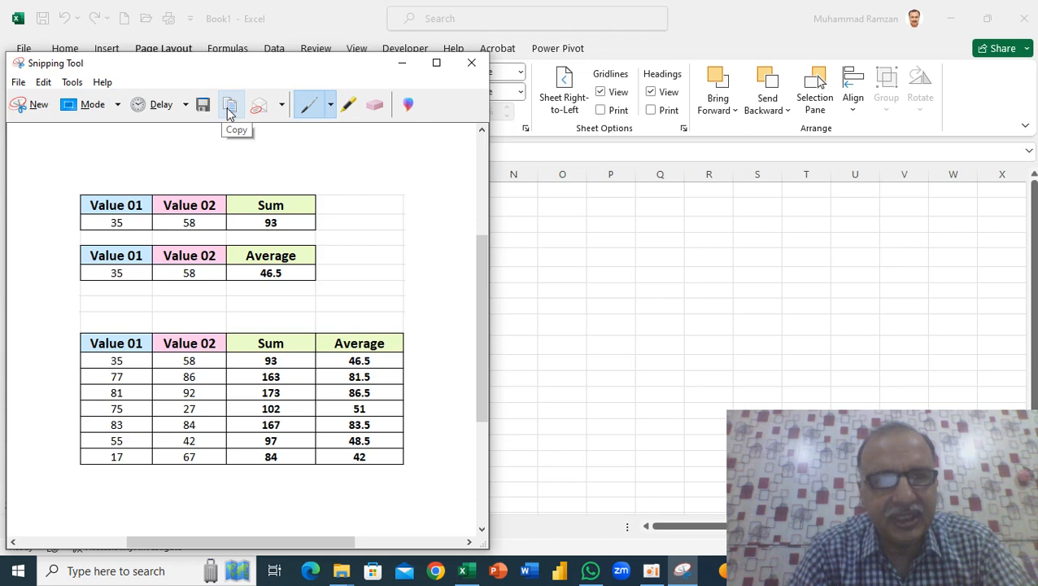
{"action": "left_click", "coordinate": [230, 112]}
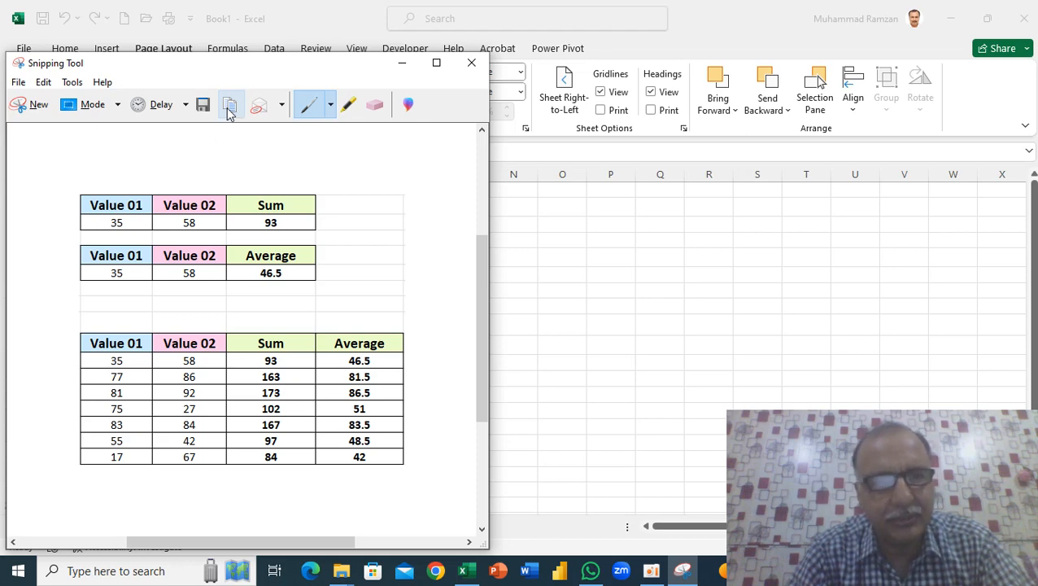
{"action": "left_click", "coordinate": [230, 112]}
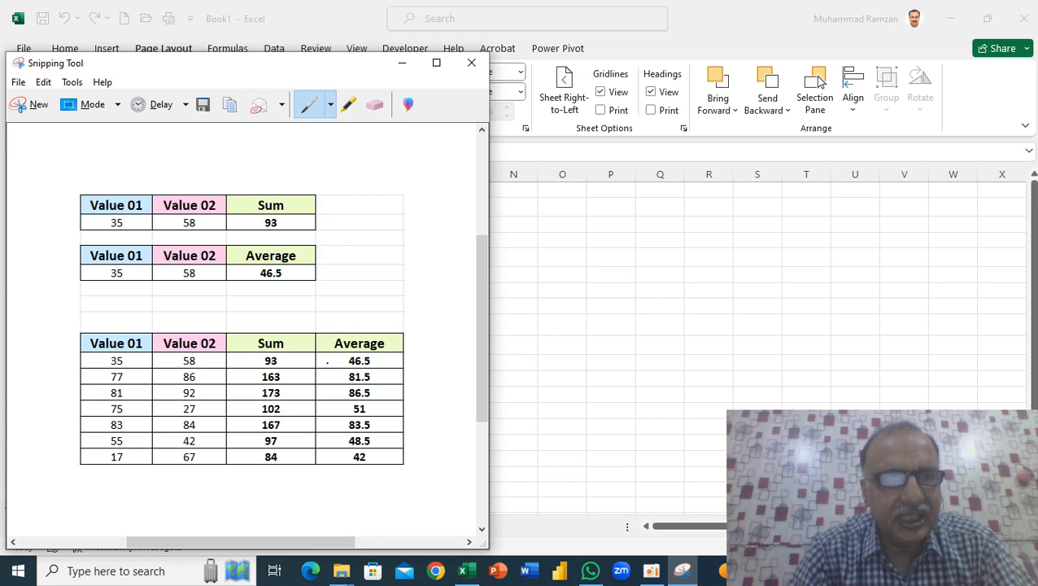
- Paste the snip into a new blank Word document and shrink the picture to about 2.83" high by 3.41" wide
{"action": "left_click", "coordinate": [527, 571]}
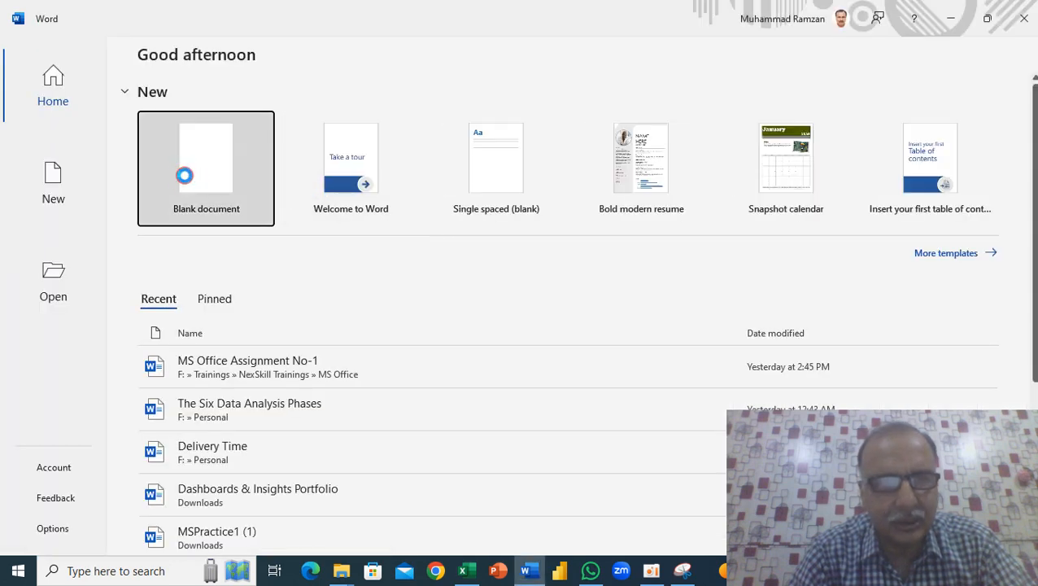
{"action": "left_click", "coordinate": [184, 175]}
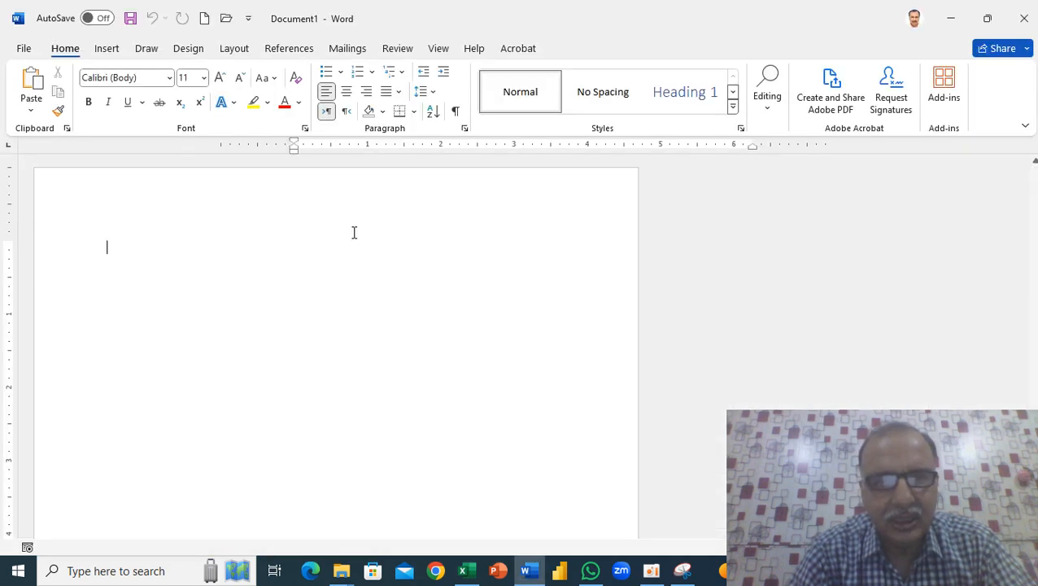
{"action": "key", "text": "ctrl+v"}
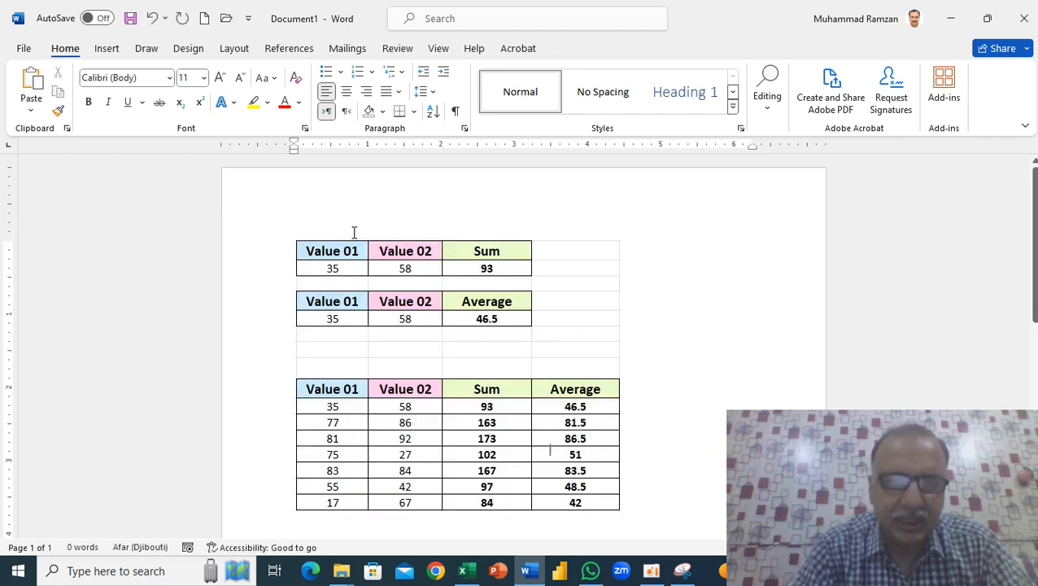
{"action": "left_click", "coordinate": [347, 244]}
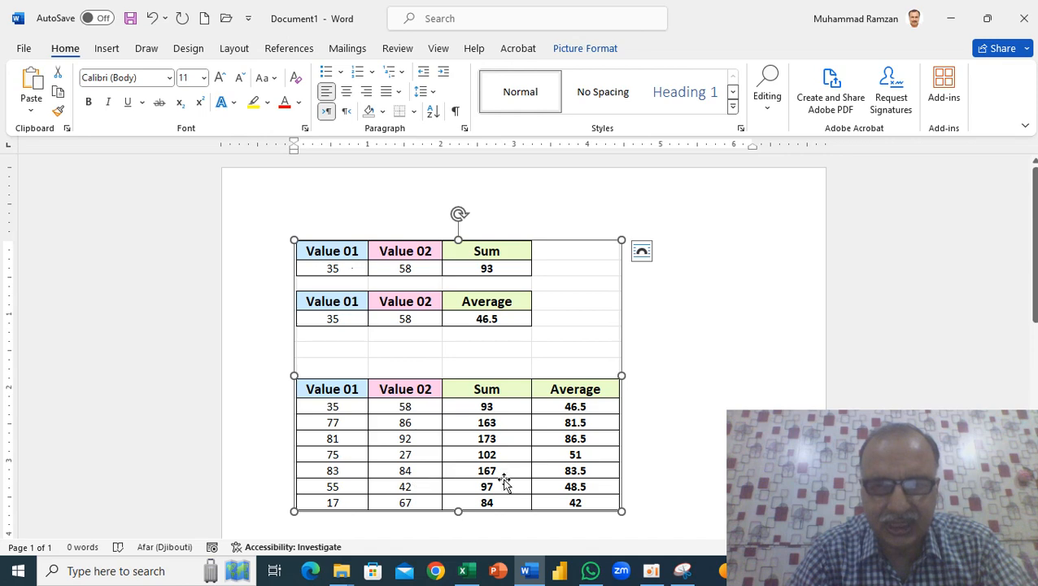
{"action": "left_click_drag", "start_coordinate": [622, 511], "coordinate": [544, 446]}
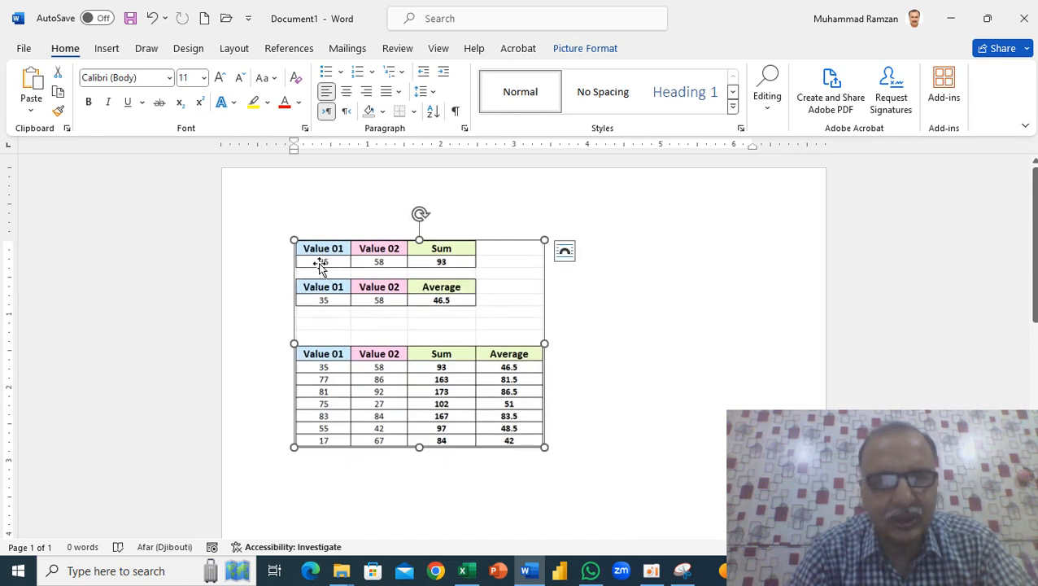
- Apply the metal-frame picture style to the pasted tables picture
{"action": "left_click", "coordinate": [584, 48]}
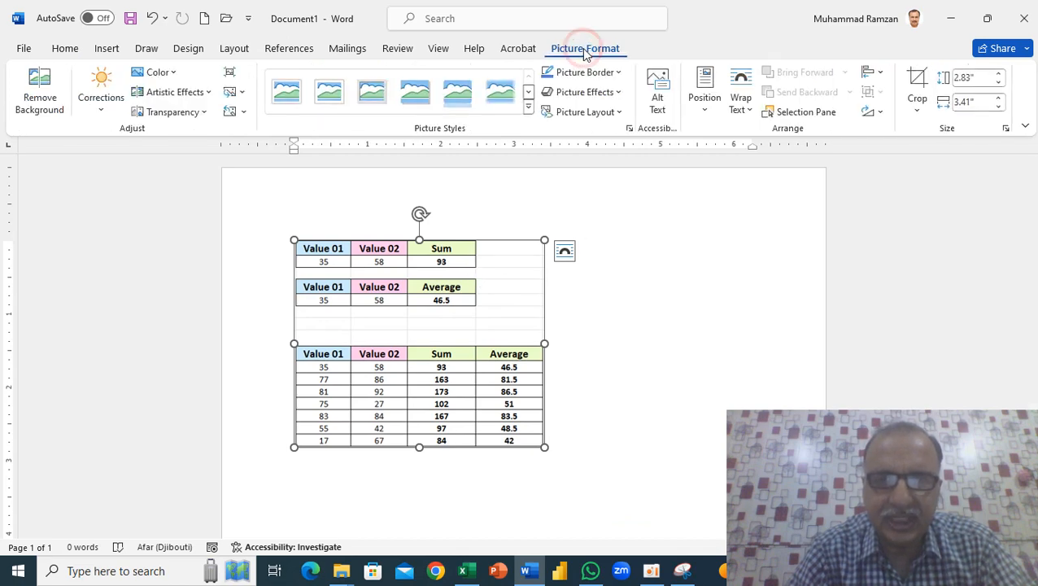
{"action": "left_click", "coordinate": [379, 101]}
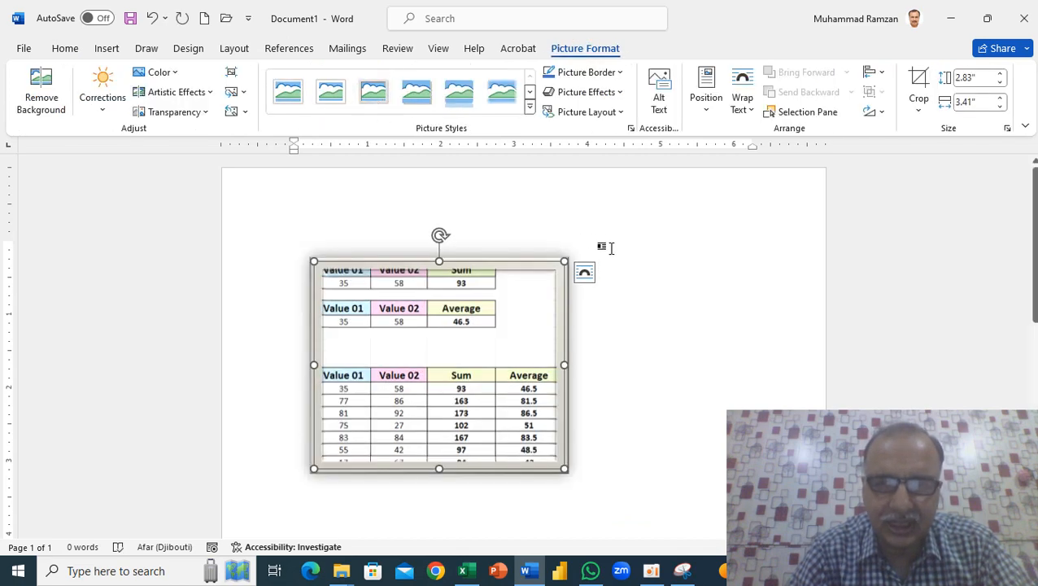
{"action": "left_click", "coordinate": [637, 295]}
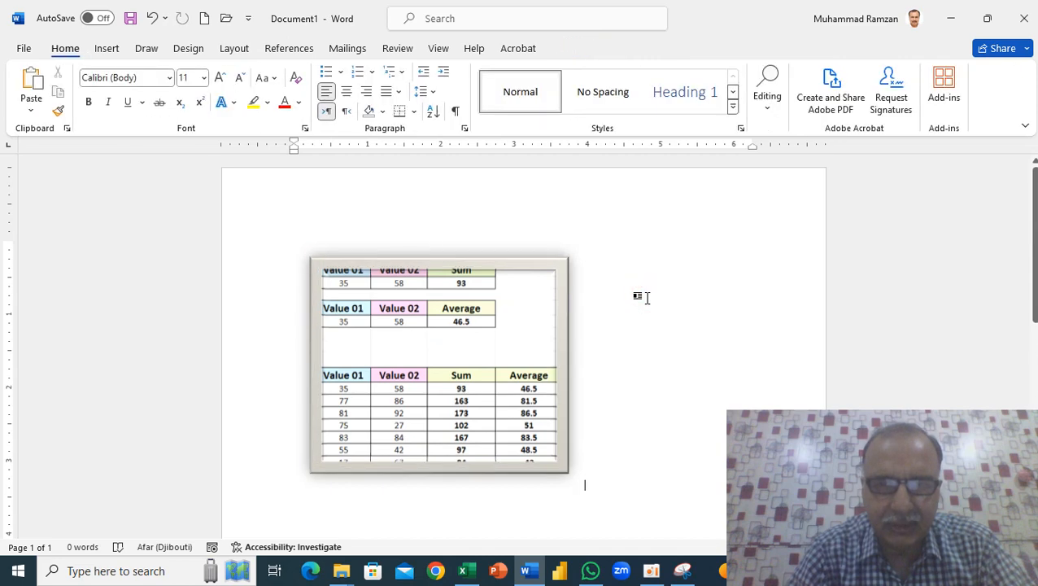
{"action": "double_click", "coordinate": [423, 267]}
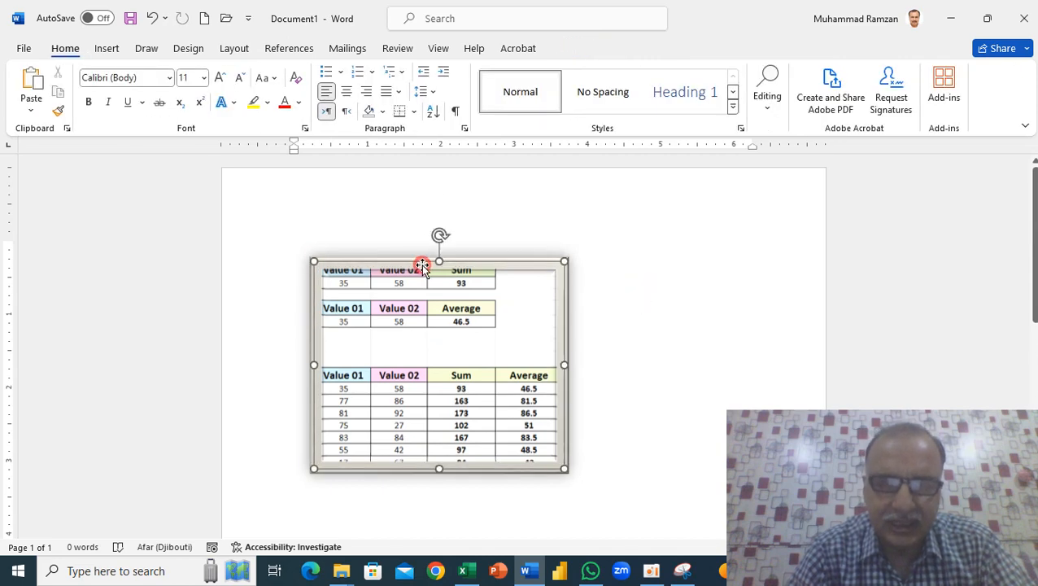
{"action": "left_click", "coordinate": [637, 273]}
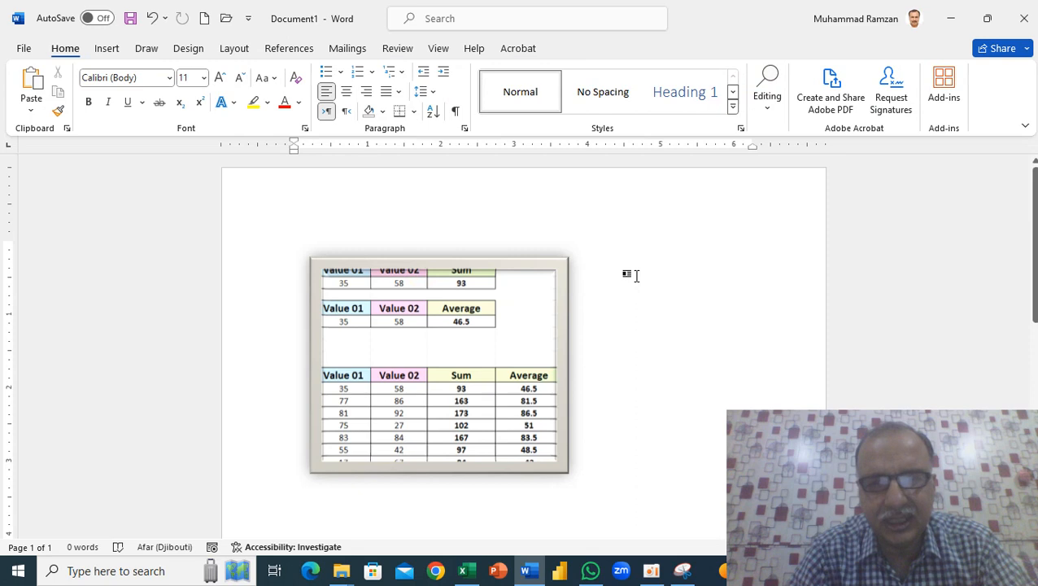
- Apply the picture style with rounded corners and a reflection to the tables picture
{"action": "left_click", "coordinate": [558, 284]}
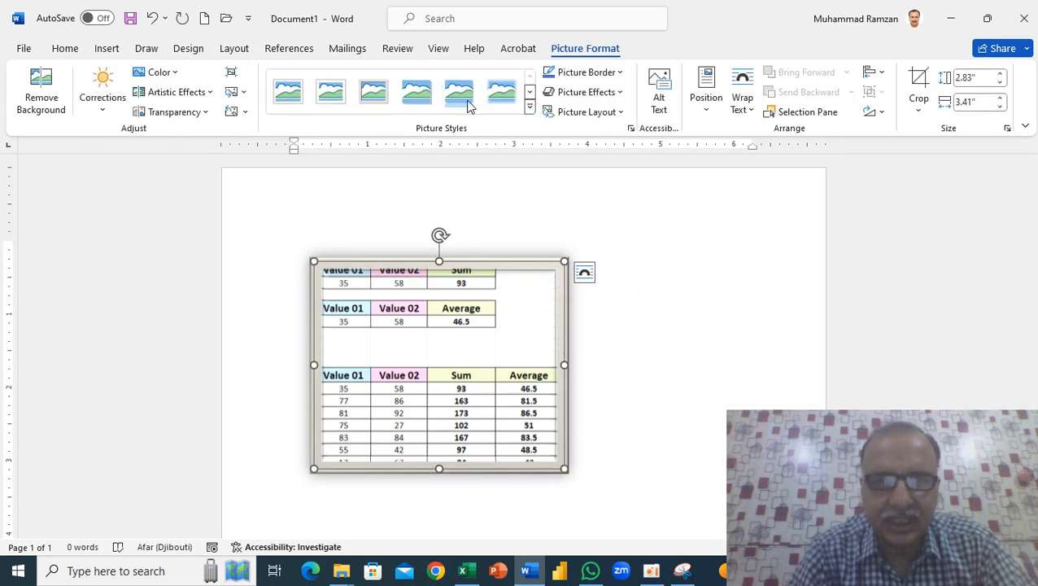
{"action": "left_click", "coordinate": [458, 94]}
{"action": "left_click", "coordinate": [632, 307]}
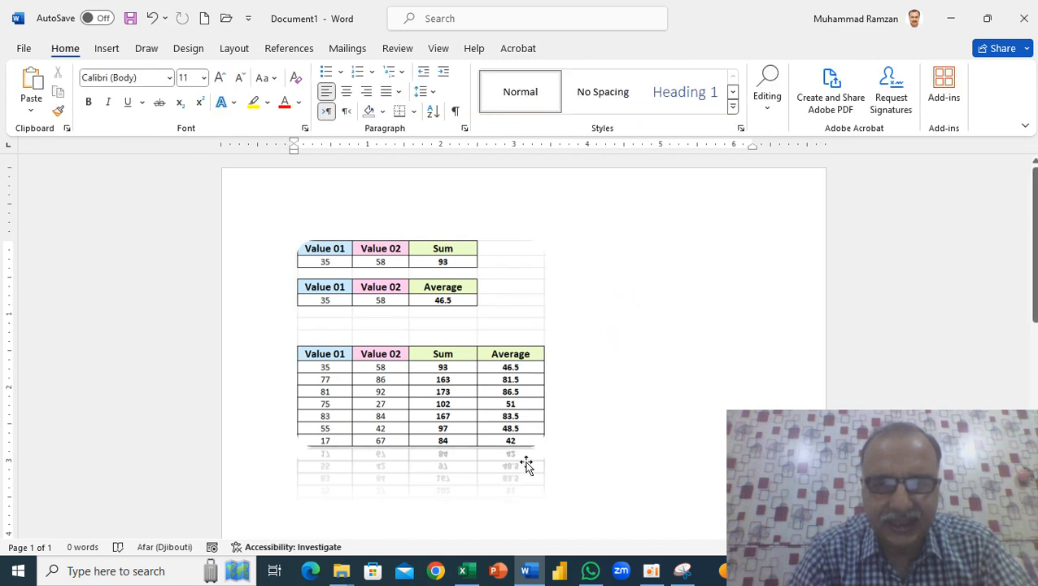
- Switch to Excel and close the Snipping Tool window that holds the captured snip
{"action": "left_click", "coordinate": [465, 571]}
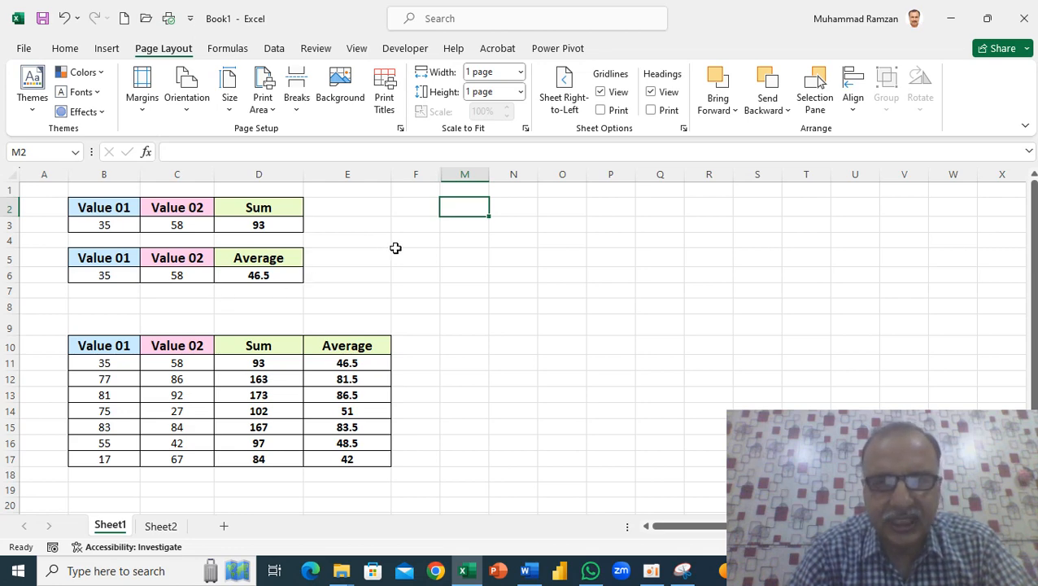
{"action": "left_click", "coordinate": [682, 573]}
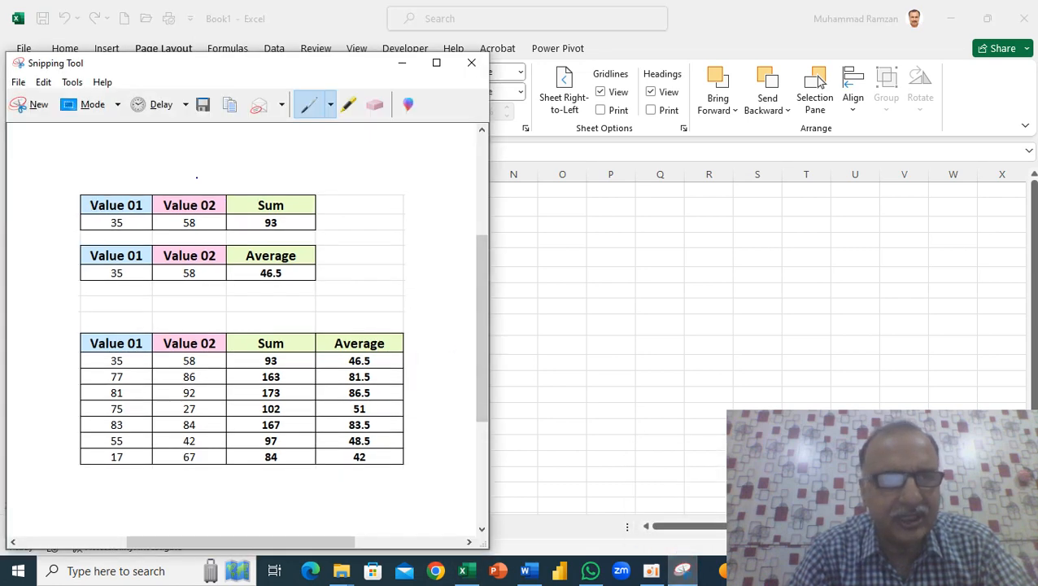
{"action": "left_click", "coordinate": [468, 65]}
{"action": "left_click", "coordinate": [302, 320]}
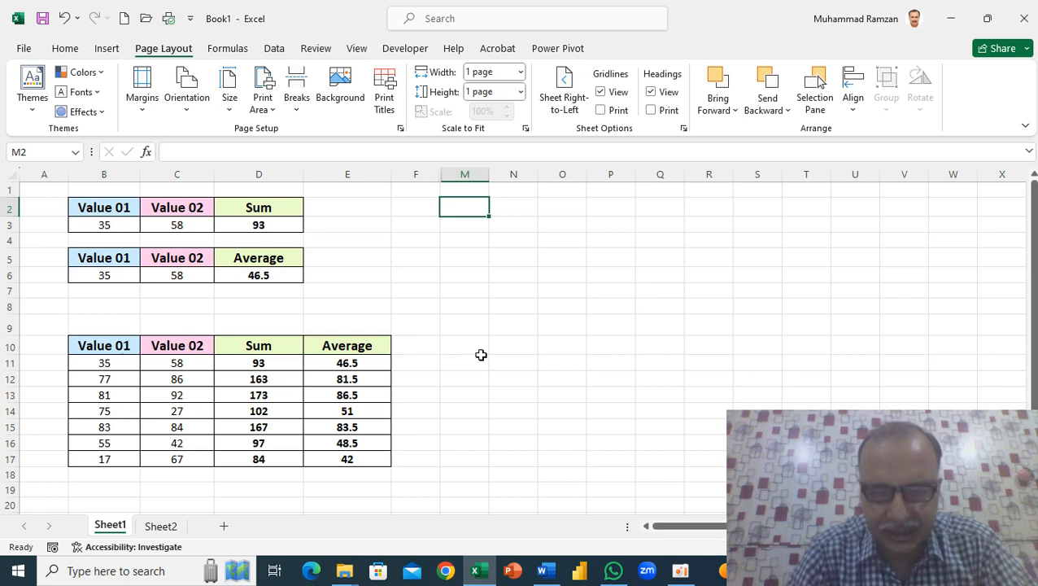
- In the Word document, replace the reflected tables picture with the copied full-screen screenshot of the workbook
{"action": "left_click", "coordinate": [556, 576]}
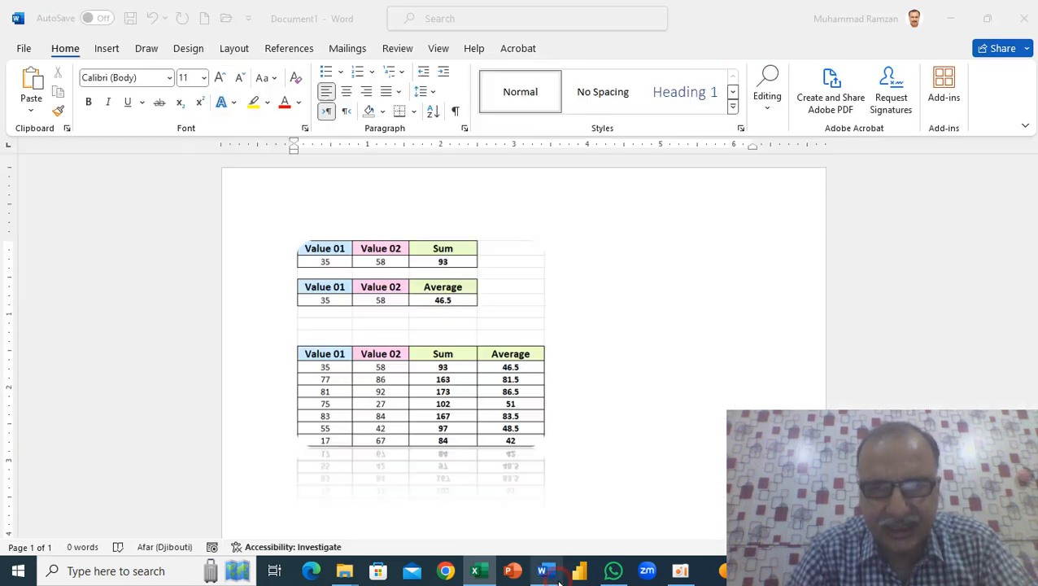
{"action": "left_click", "coordinate": [486, 269]}
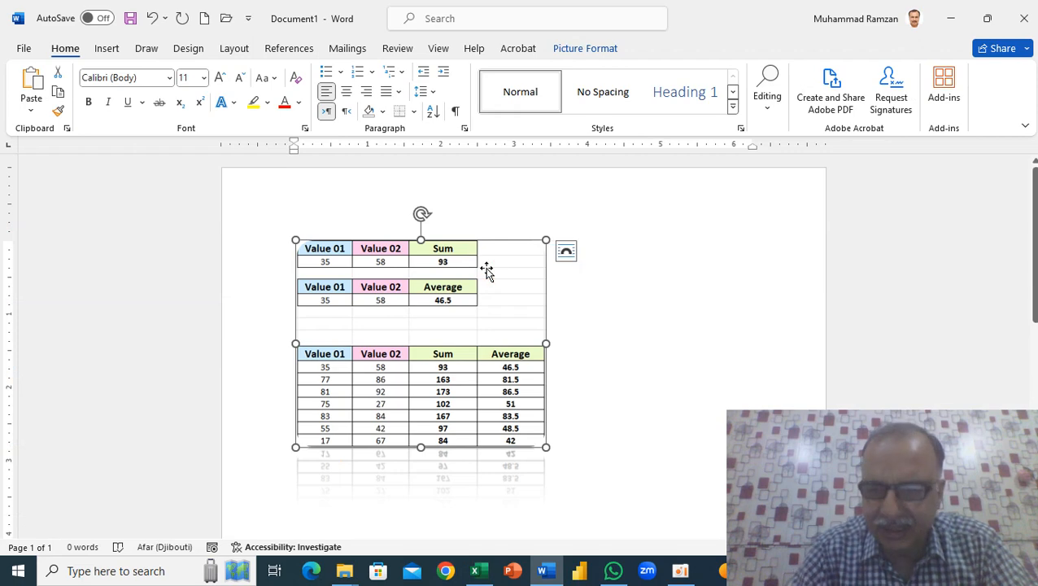
{"action": "key", "text": "Delete"}
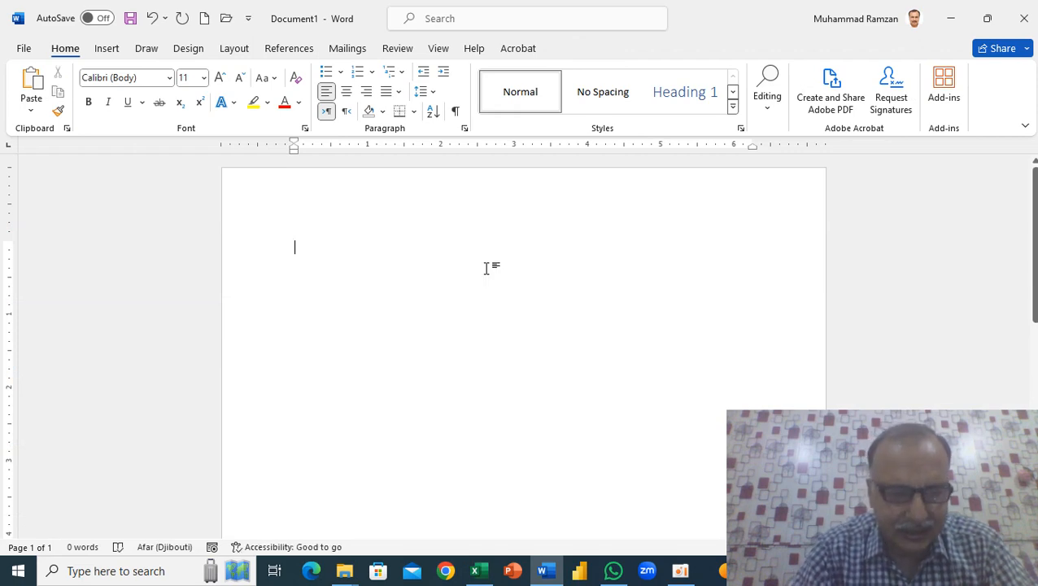
{"action": "key", "text": "ctrl+v"}
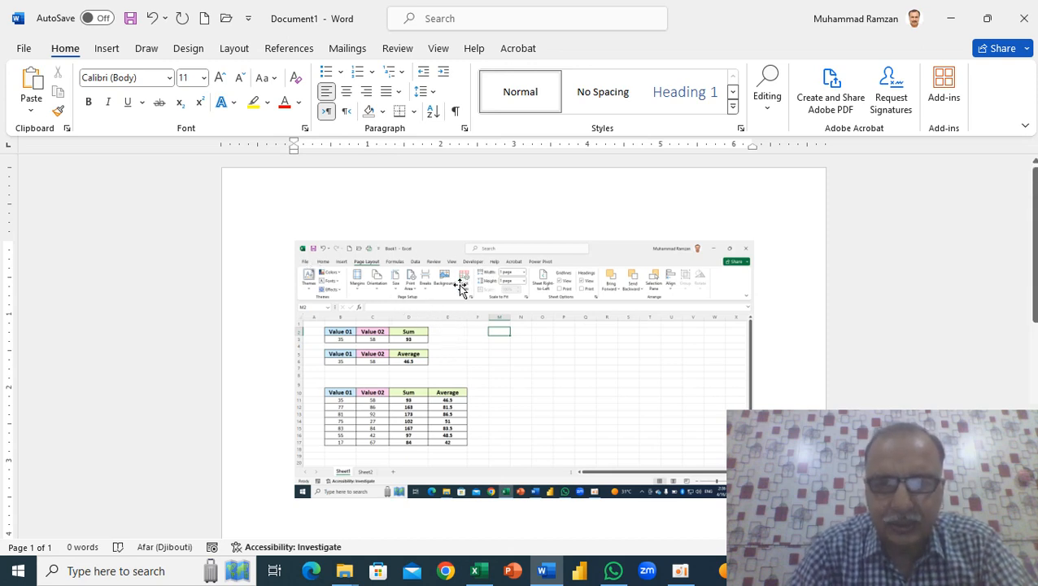
- Crop the pasted screenshot to just the value tables, about 1.67" high by 1.99" wide
{"action": "left_click", "coordinate": [460, 282]}
{"action": "left_click", "coordinate": [578, 51]}
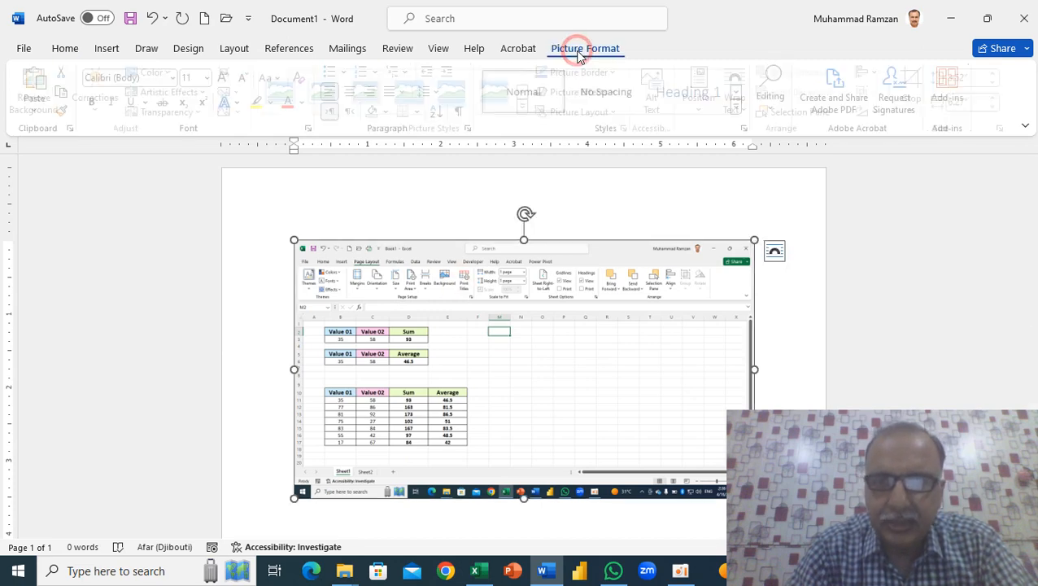
{"action": "left_click", "coordinate": [919, 85]}
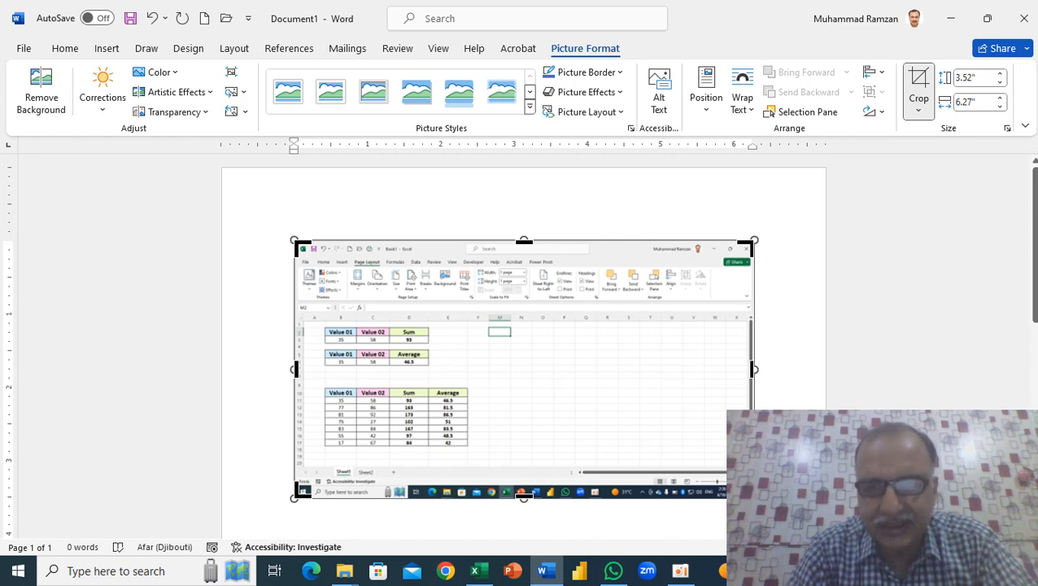
{"action": "left_click_drag", "start_coordinate": [753, 496], "coordinate": [469, 446]}
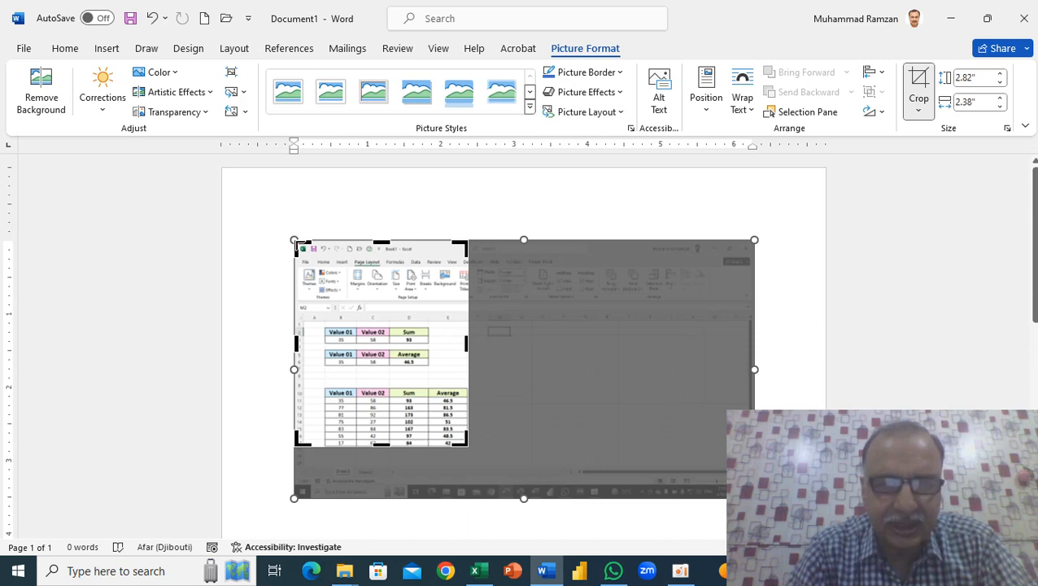
{"action": "left_click_drag", "start_coordinate": [296, 243], "coordinate": [323, 321]}
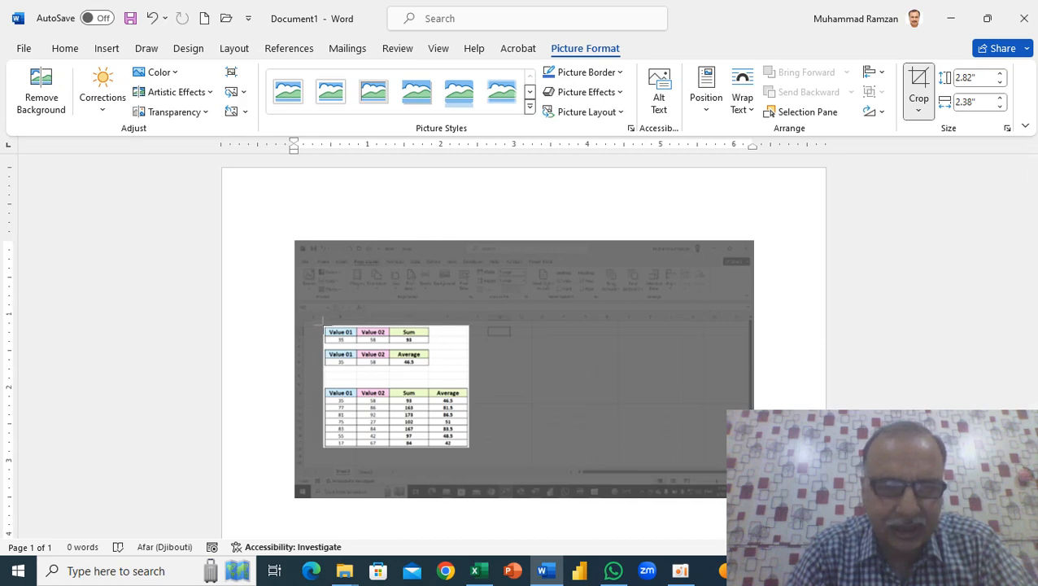
{"action": "left_click_drag", "start_coordinate": [323, 321], "coordinate": [323, 325]}
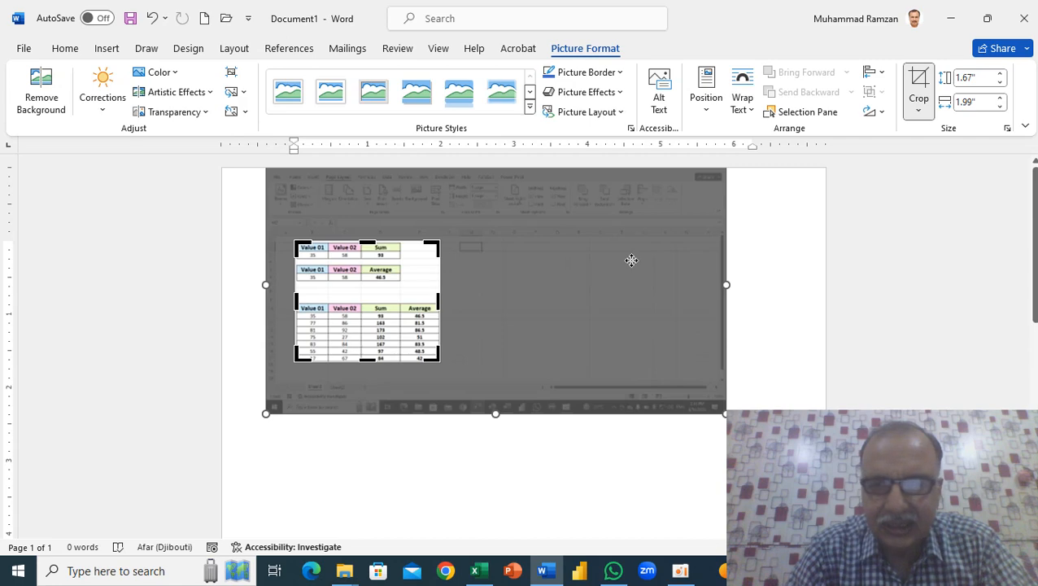
{"action": "left_click", "coordinate": [769, 251]}
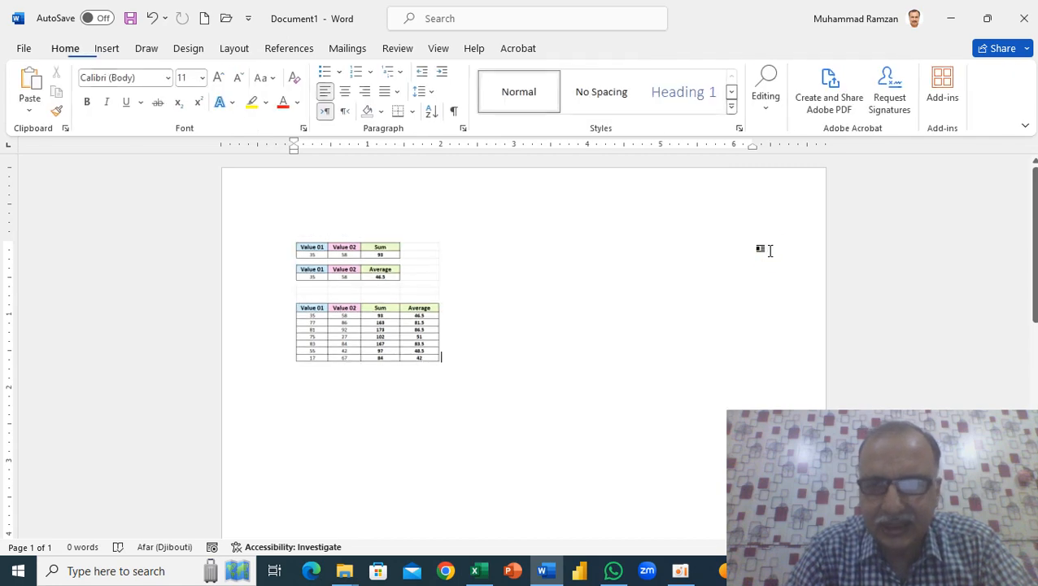
- Enlarge the cropped tables picture proportionally to about 3.55" high by 4.24" wide
{"action": "left_click", "coordinate": [430, 293]}
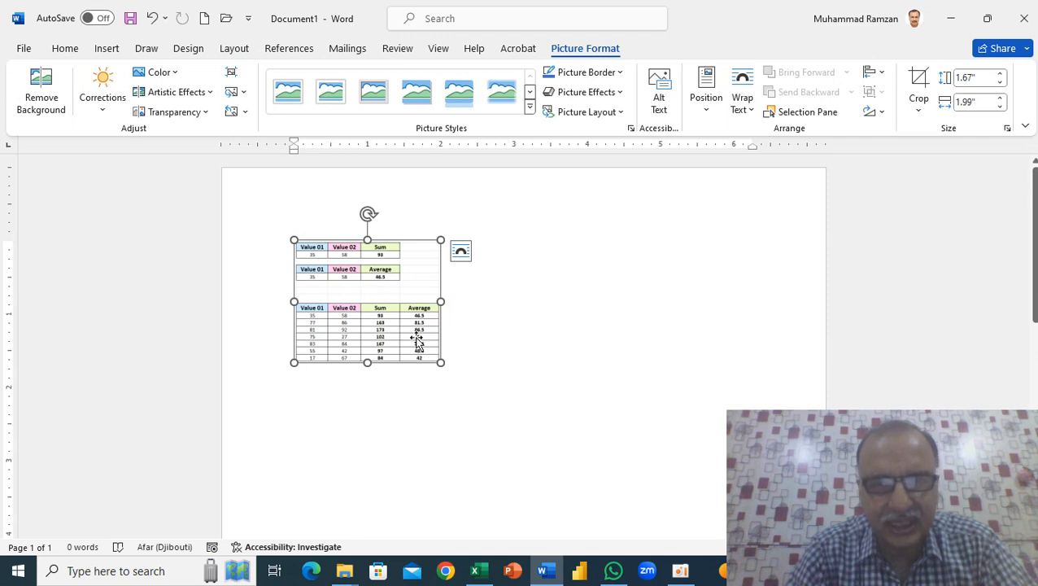
{"action": "left_click_drag", "start_coordinate": [440, 361], "coordinate": [602, 438]}
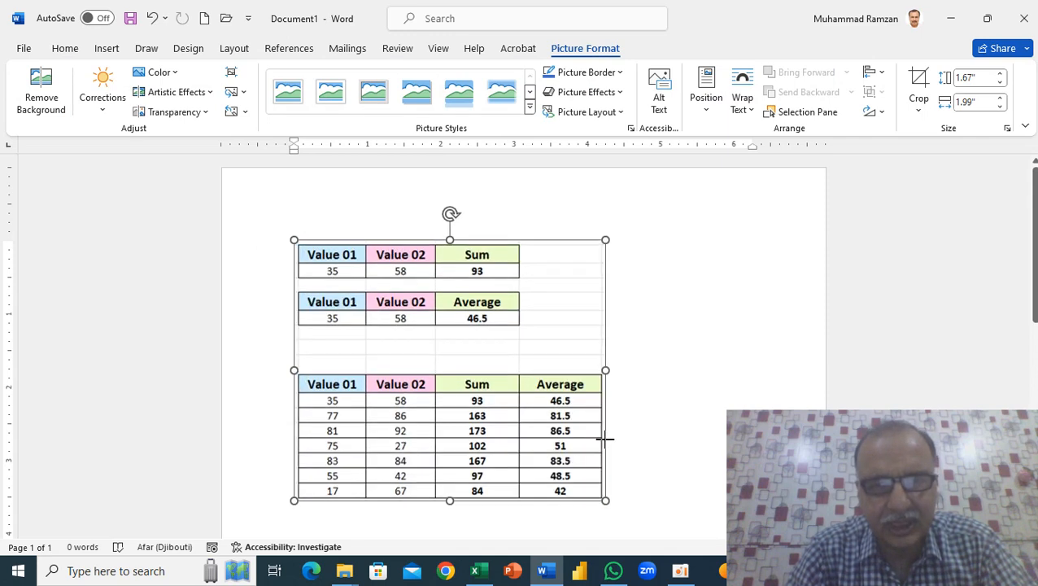
{"action": "left_click", "coordinate": [685, 225]}
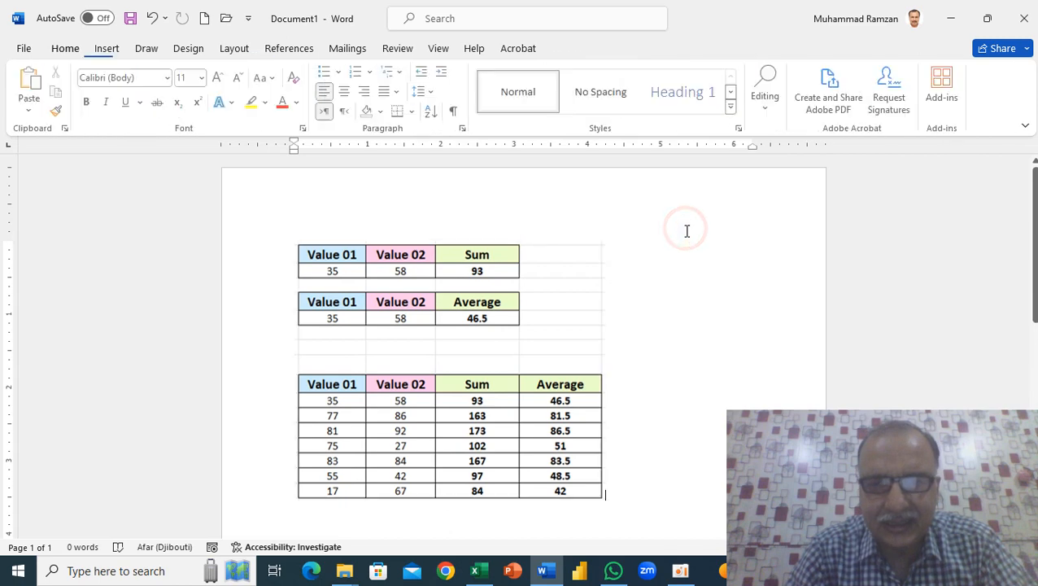
- Switch to the Book1 workbook in Excel
{"action": "left_click", "coordinate": [477, 570]}
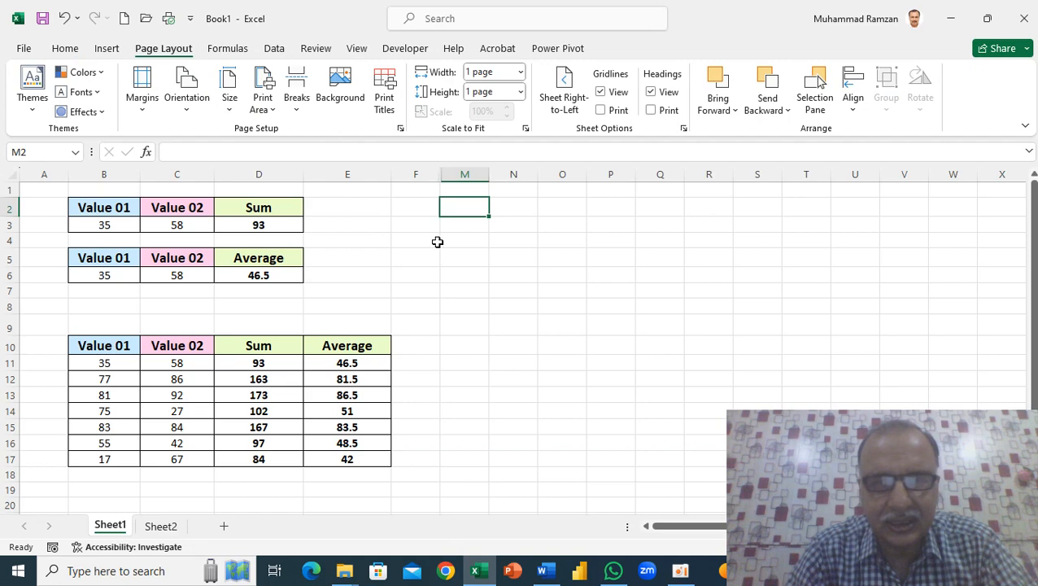